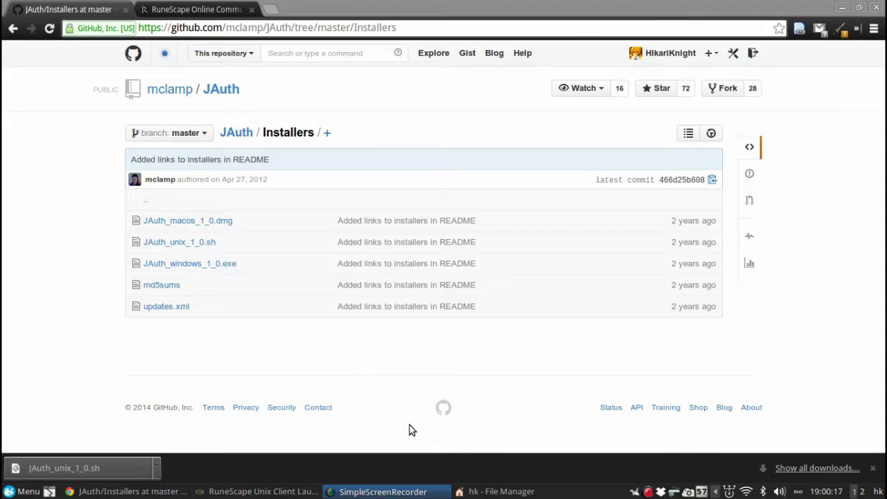
- Open a terminal in the Downloads folder from the file manager and place its window beside the folder
left_click(502, 492)
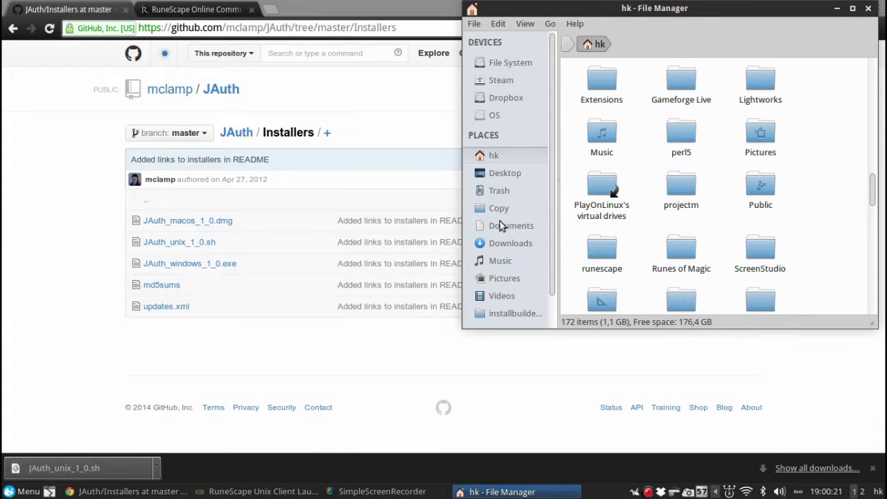
left_click(507, 243)
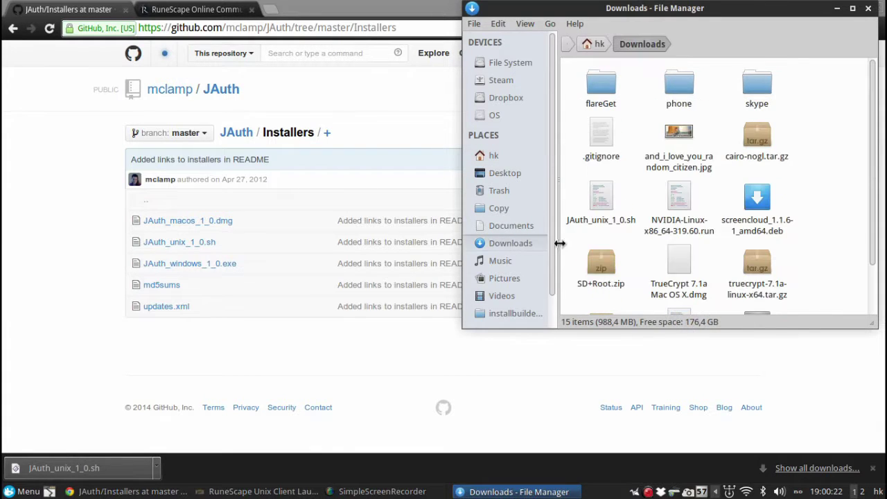
right_click(638, 188)
left_click(654, 249)
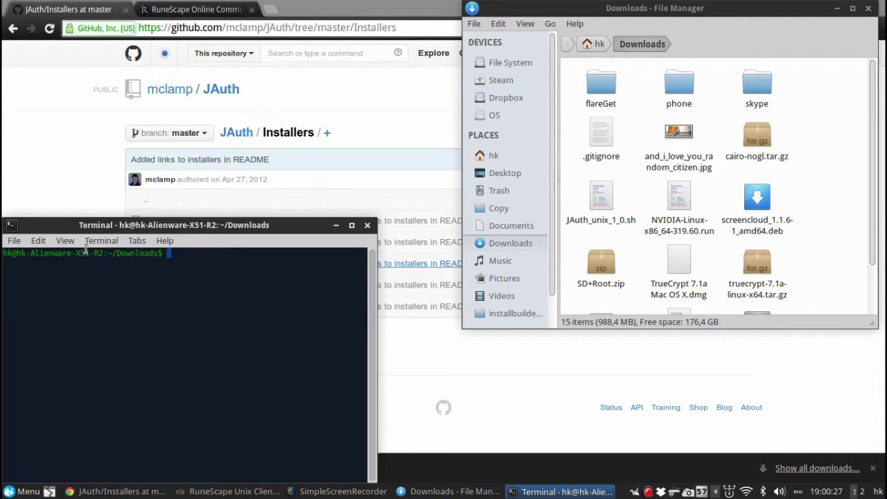
left_click_drag(124, 224, 189, 191)
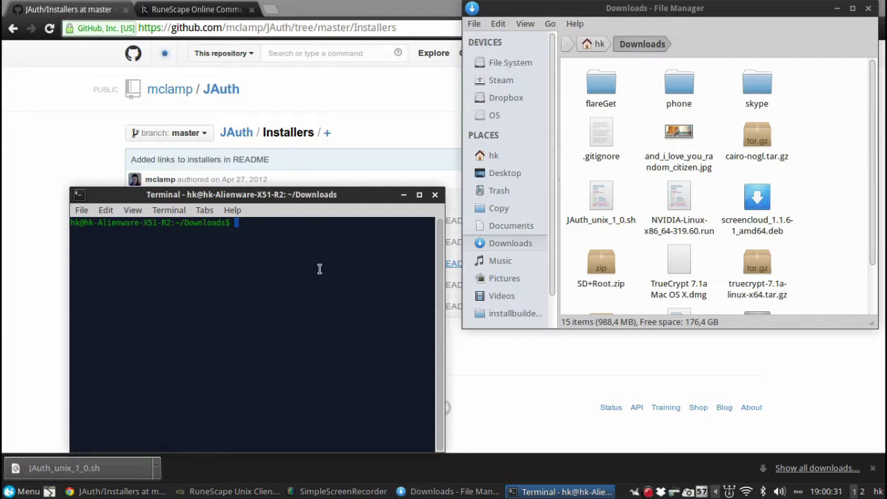
- Make the downloaded JAuth_unix_1_0.sh script executable with chmod +x in the terminal
type("chmod")
left_click(600, 196)
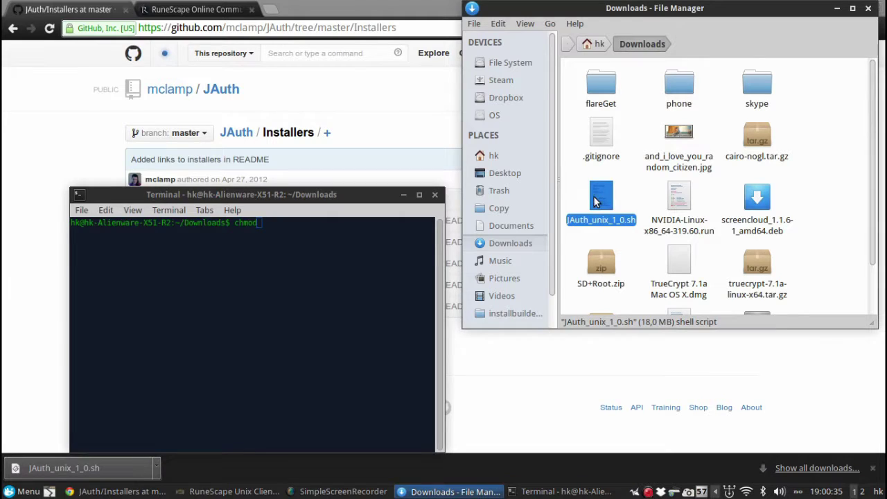
left_click(310, 238)
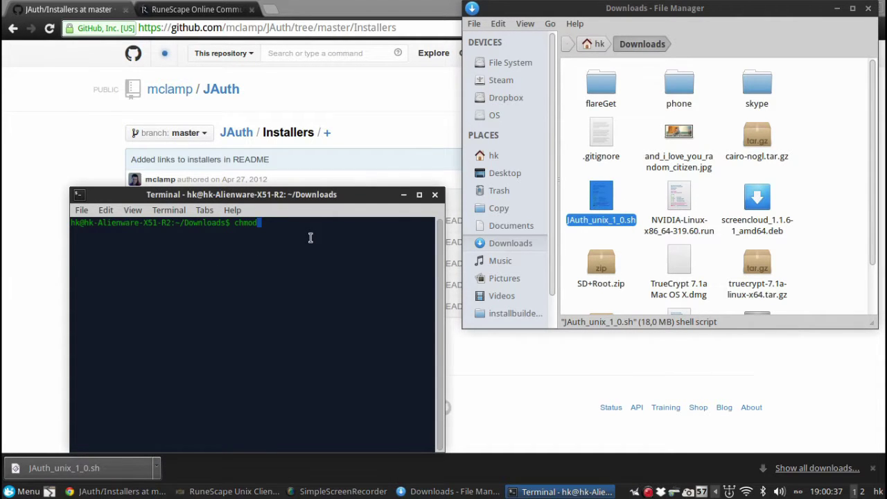
type("+x")
left_click_drag(629, 229, 303, 239)
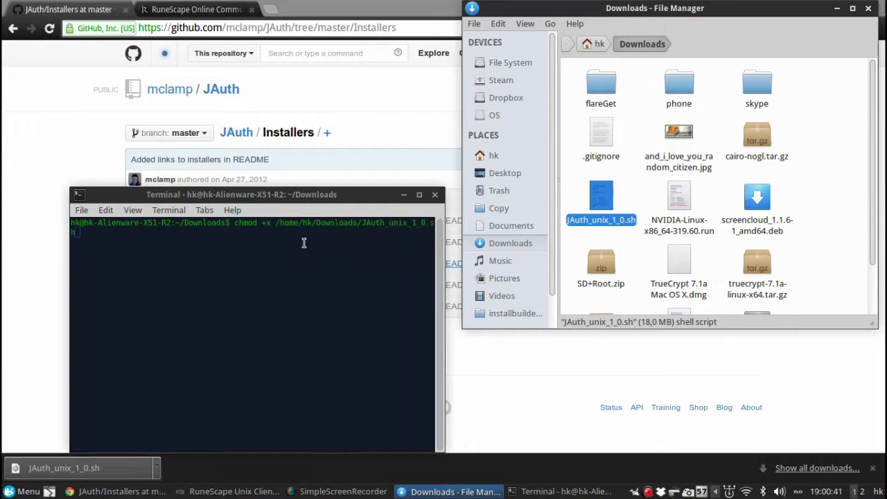
left_click(274, 407)
key("Return")
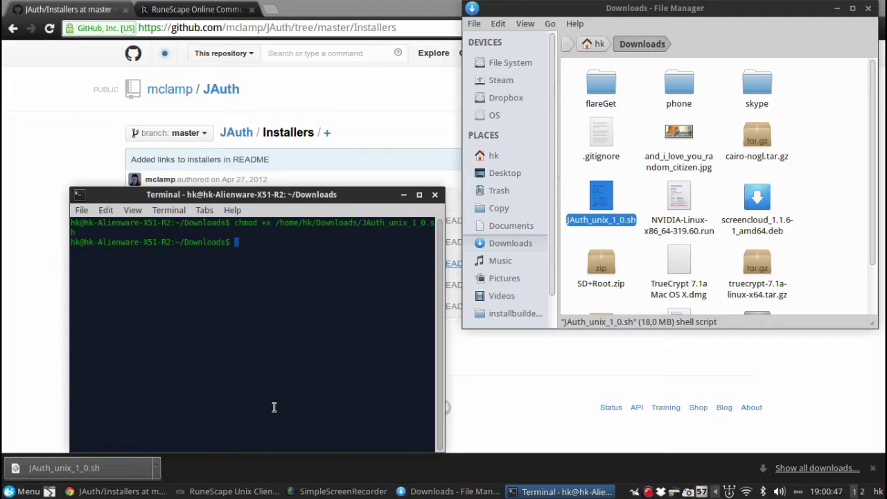
- Launch the JAuth_unix_1_0.sh installer from the Downloads folder, bring its setup window fully into view and close the terminal
type("./")
left_click(593, 195)
right_click(597, 194)
key("Escape")
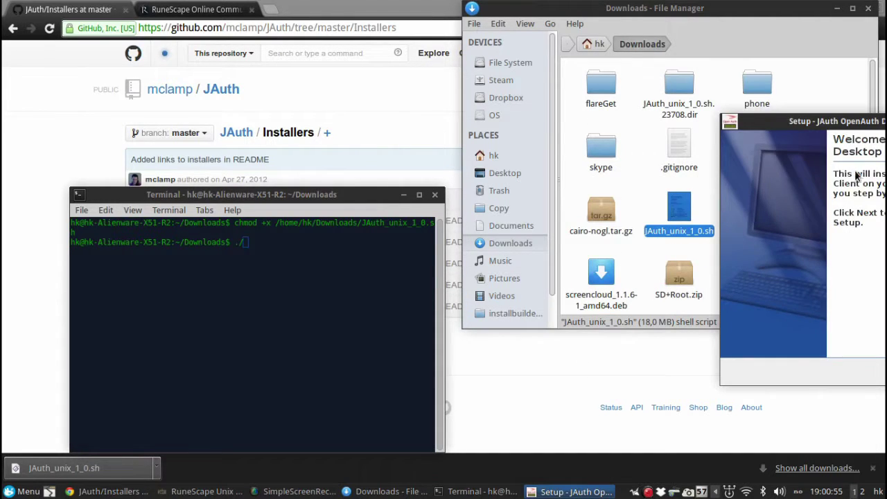
left_click_drag(862, 122, 455, 99)
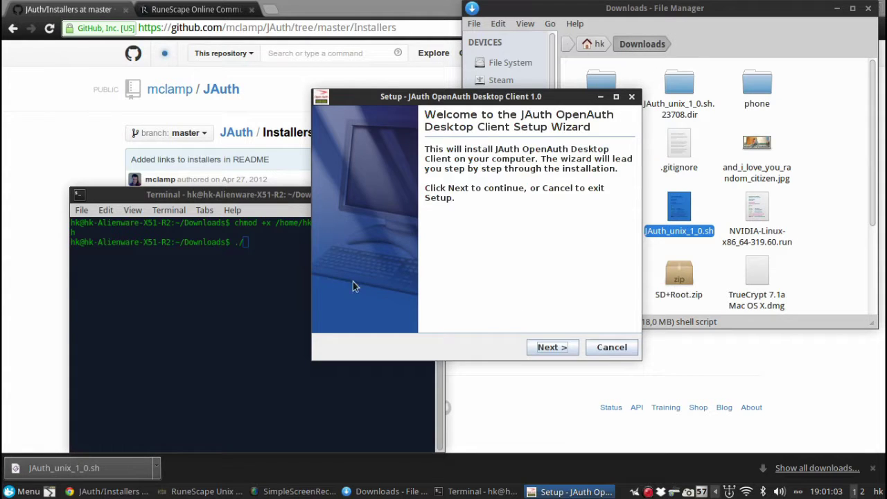
left_click(262, 192)
left_click(437, 195)
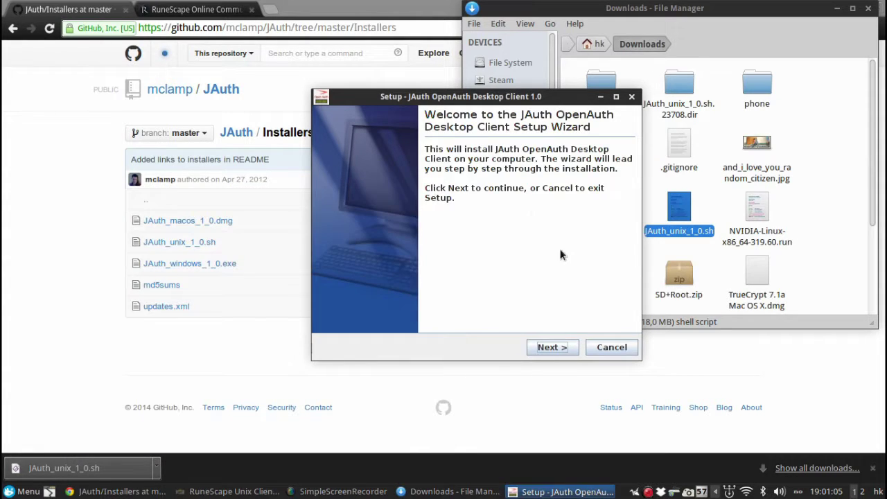
- Advance the JAuth setup, accepting the default JAuth destination directory in the home folder and symlinks in /usr/local/bin
left_click(555, 347)
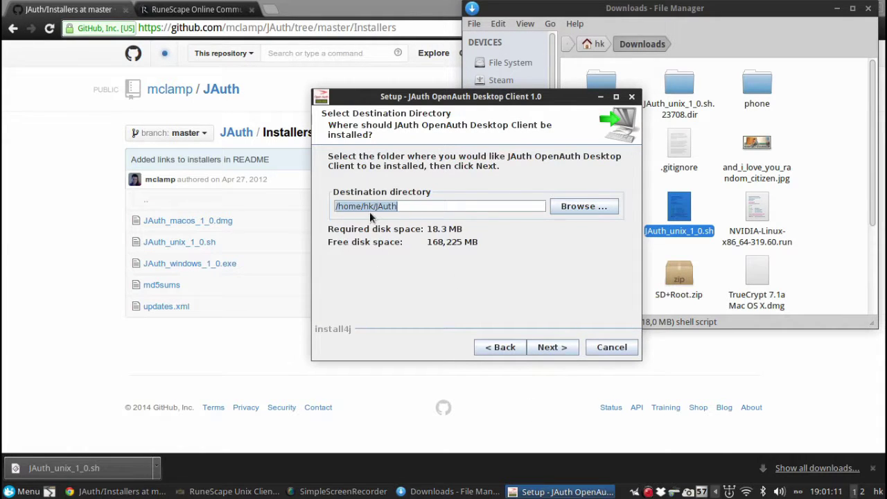
left_click(548, 347)
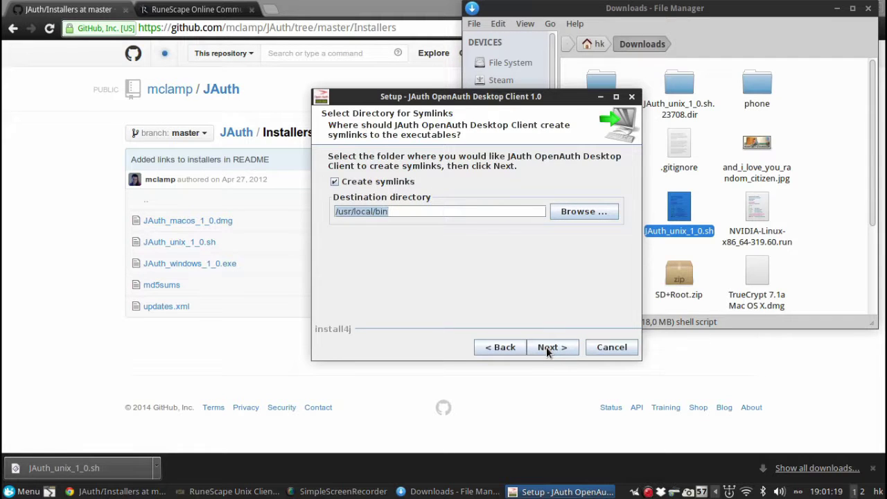
left_click(548, 348)
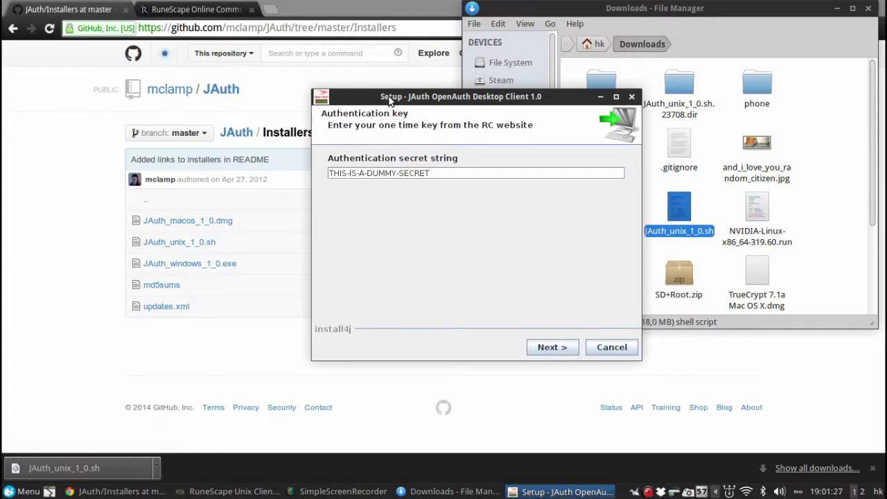
- Switch to the RuneScape site in the browser, open the account's Authenticator page and start its setup
left_click(227, 21)
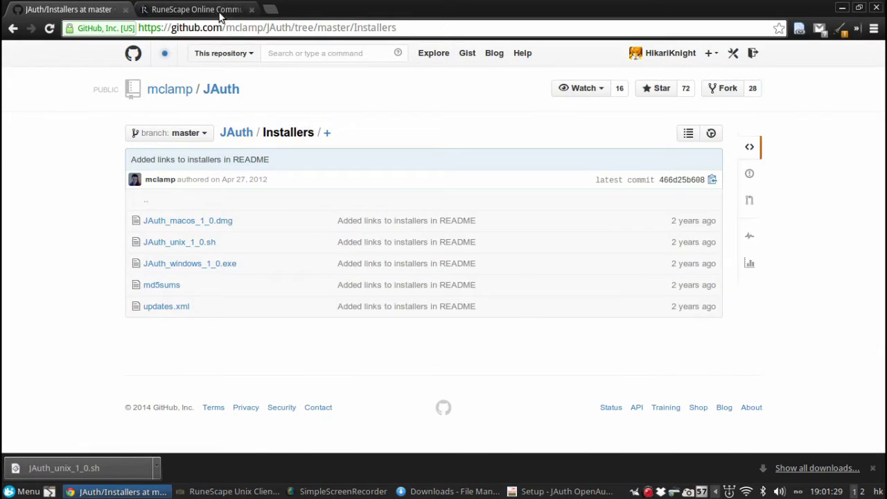
left_click(221, 15)
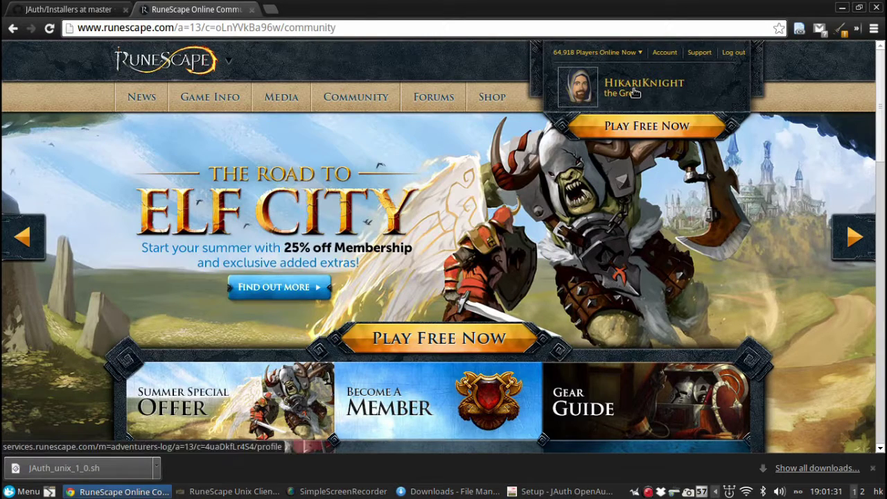
mouse_move(665, 48)
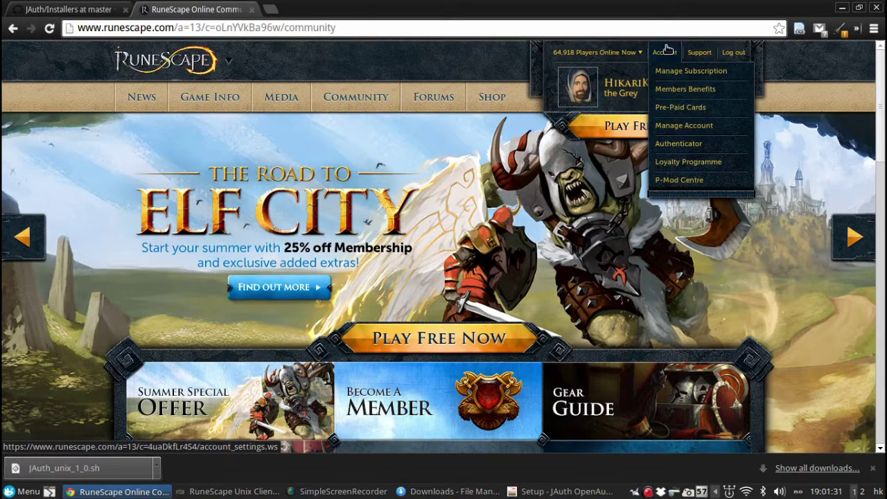
left_click(672, 147)
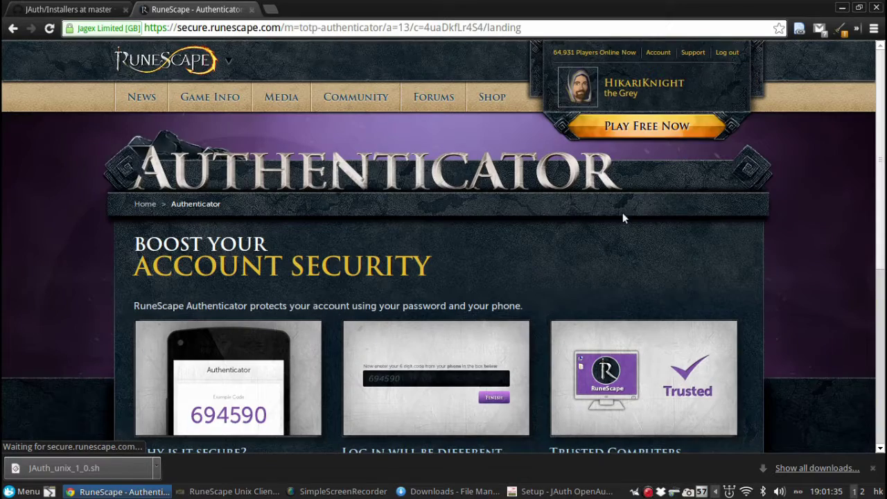
scroll(537, 239, "down", 1)
scroll(535, 240, "down", 3)
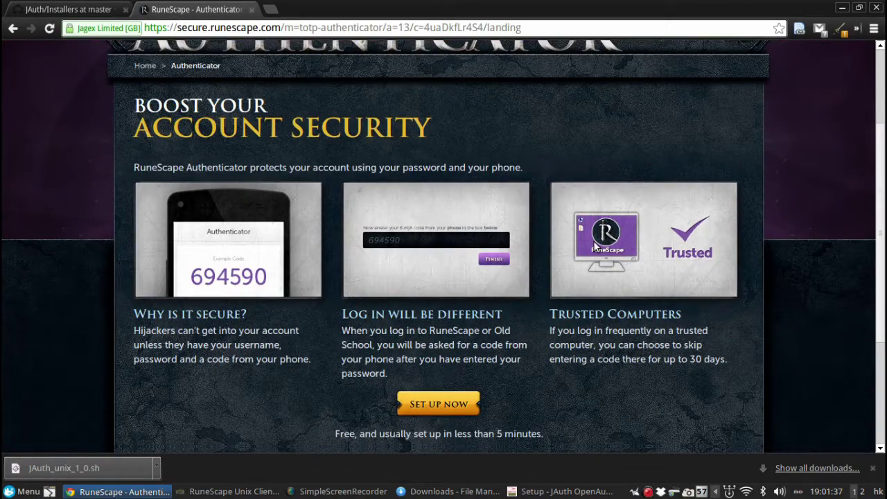
scroll(567, 277, "down", 4)
left_click(439, 266)
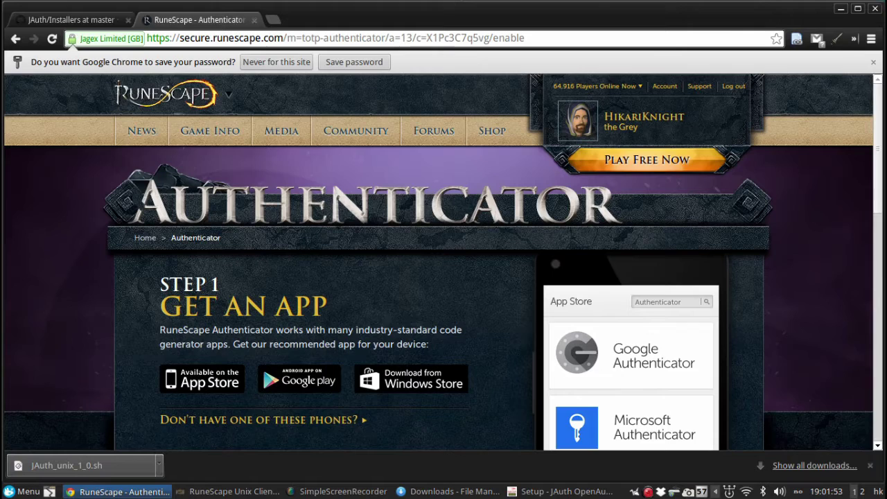
- Maximize the browser, expand "Can't scan the code?" in Step 2 of the Authenticator setup and copy the secret code
double_click(540, 16)
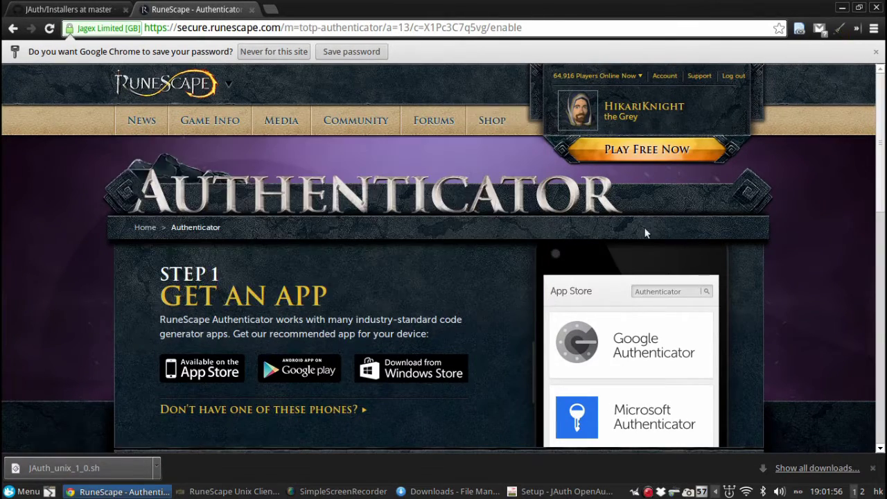
scroll(413, 228, "down", 3)
scroll(424, 206, "up", 2)
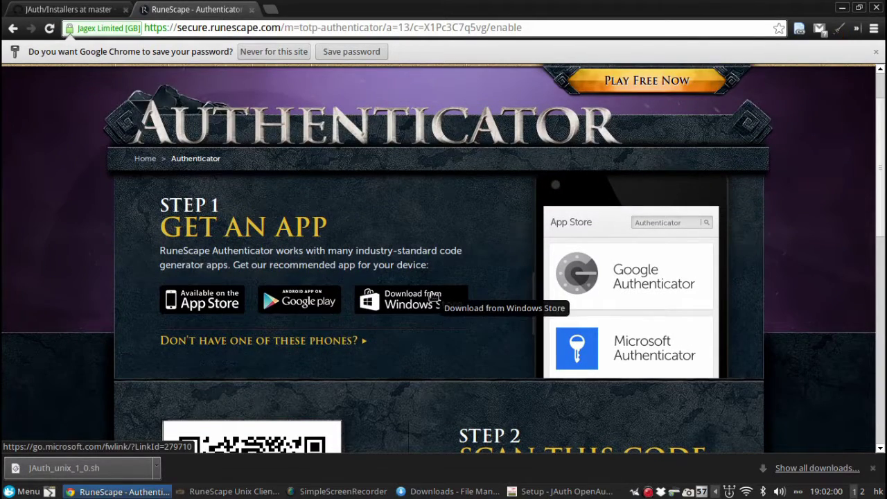
scroll(433, 297, "down", 2)
scroll(432, 296, "down", 1)
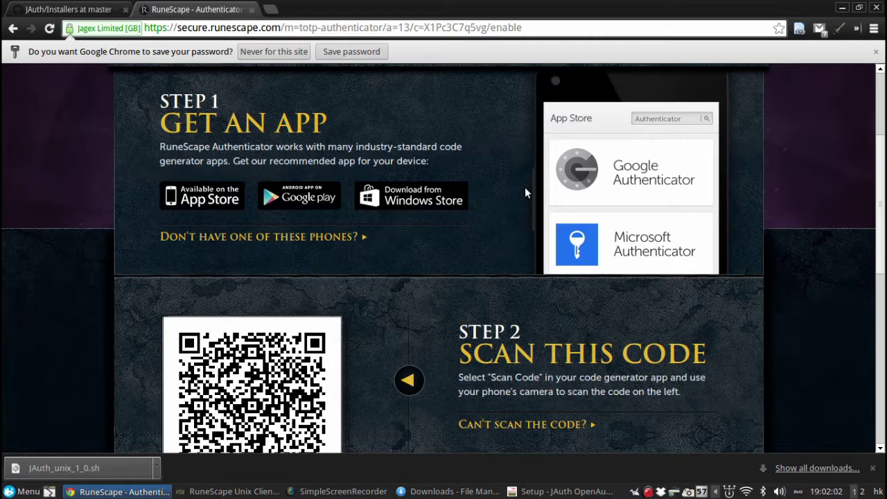
scroll(524, 187, "down", 4)
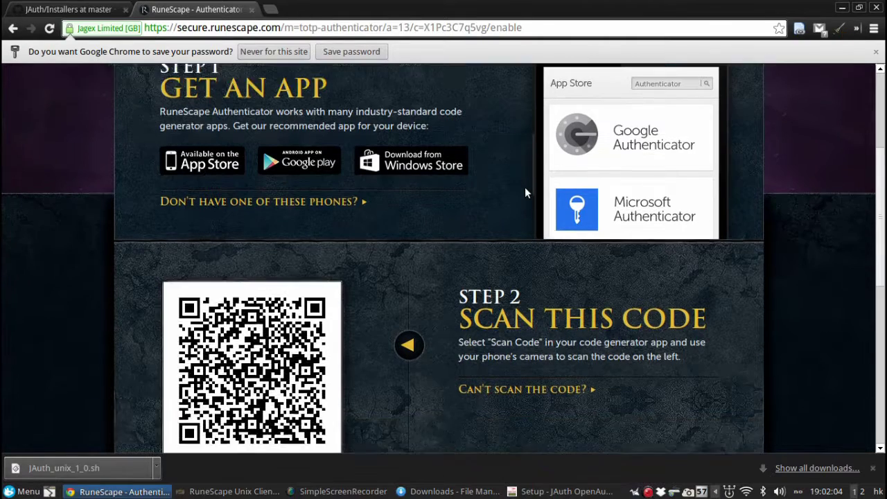
scroll(525, 187, "up", 2)
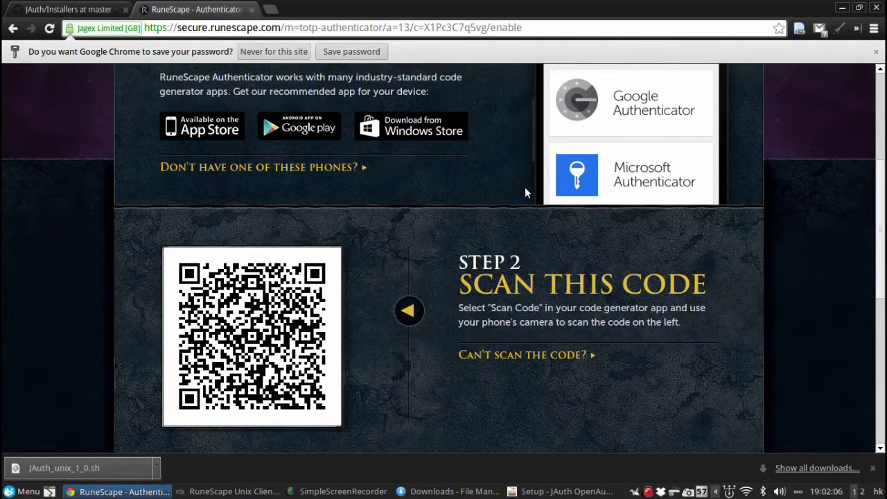
scroll(513, 377, "down", 2)
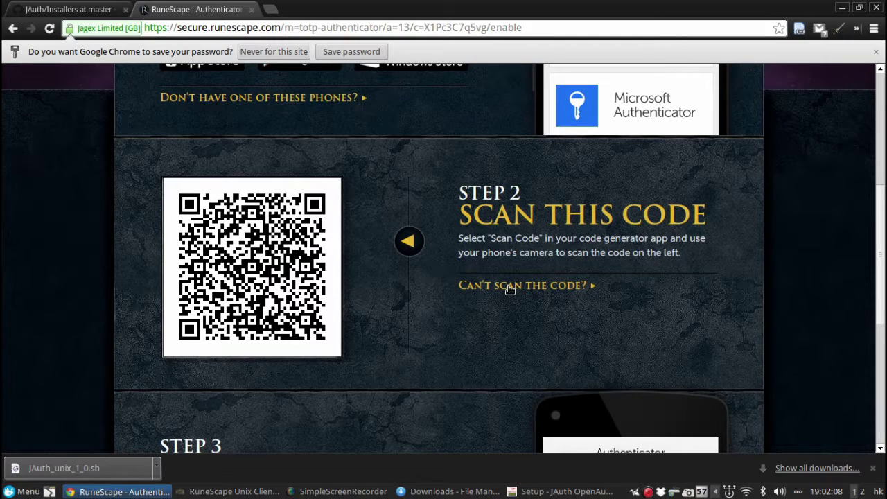
left_click(525, 284)
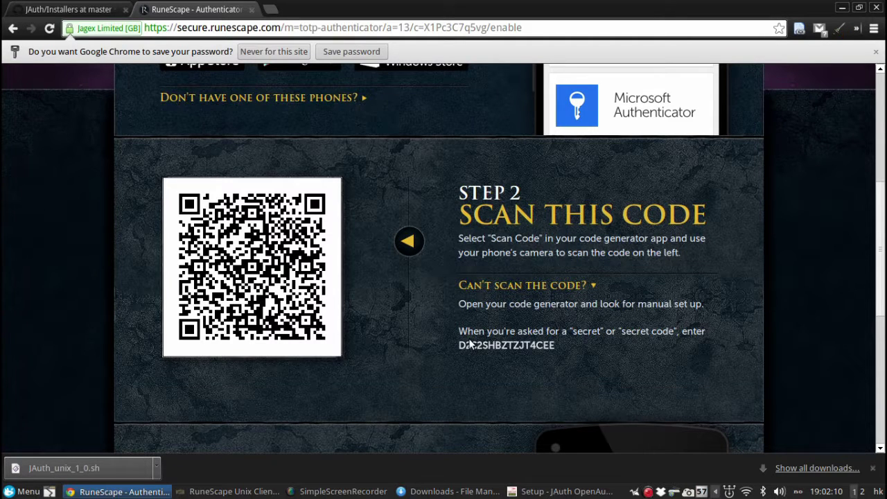
double_click(501, 345)
right_click(517, 344)
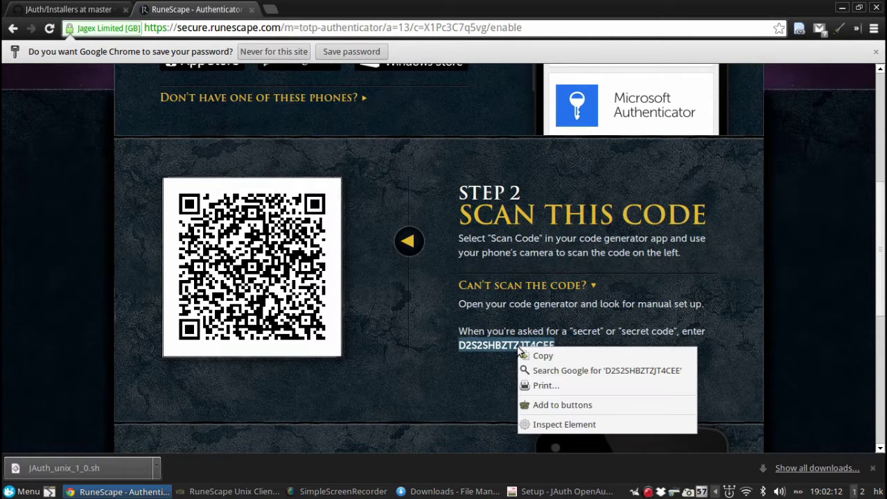
left_click(547, 354)
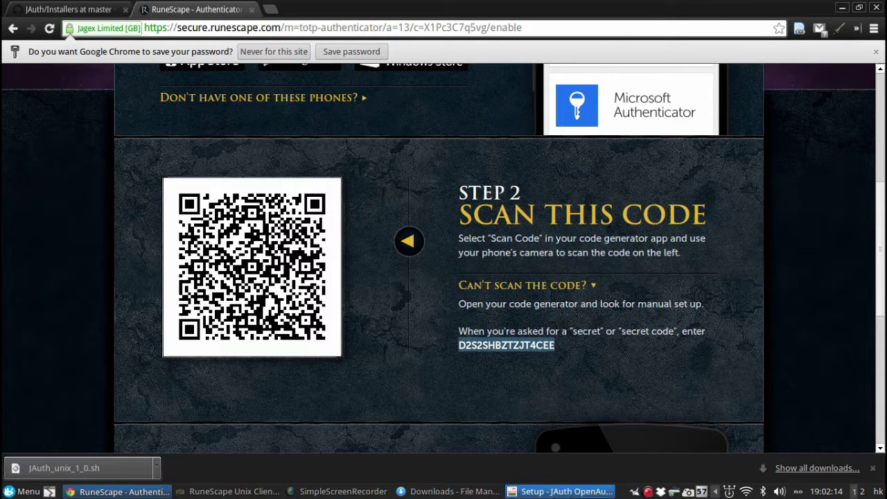
- Return to the JAuth setup, replace the dummy authentication secret string with the copied secret code and finish the installation
left_click(562, 491)
left_click_drag(457, 174, 238, 155)
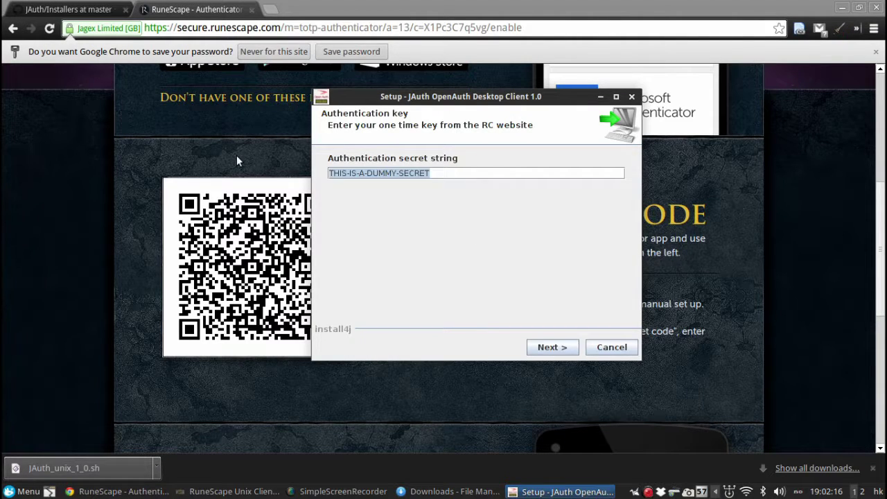
key("BackSpace")
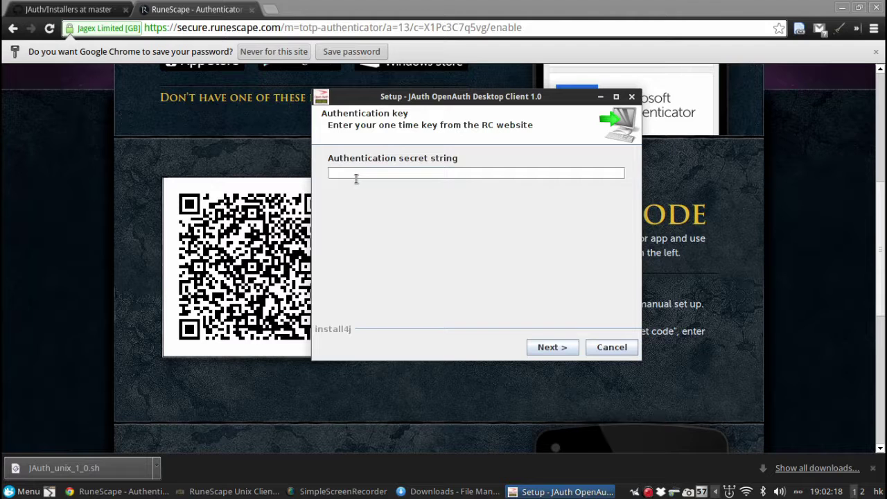
key("ctrl+v")
left_click(550, 346)
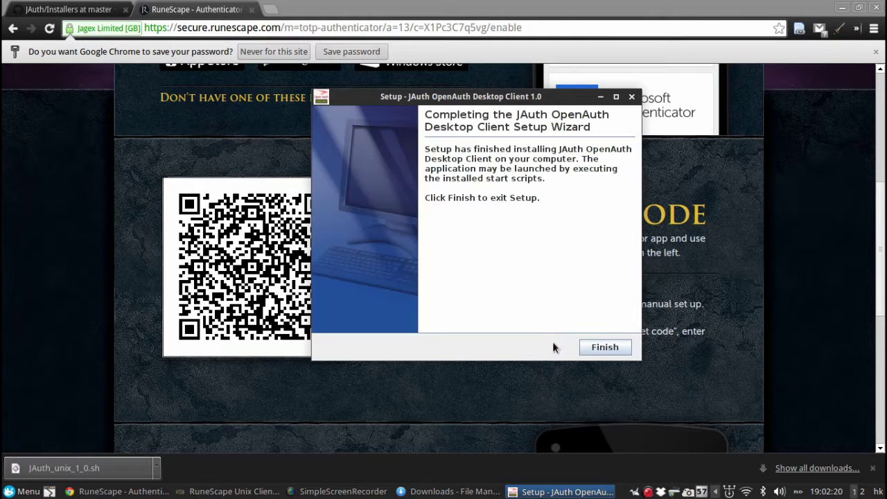
left_click(620, 352)
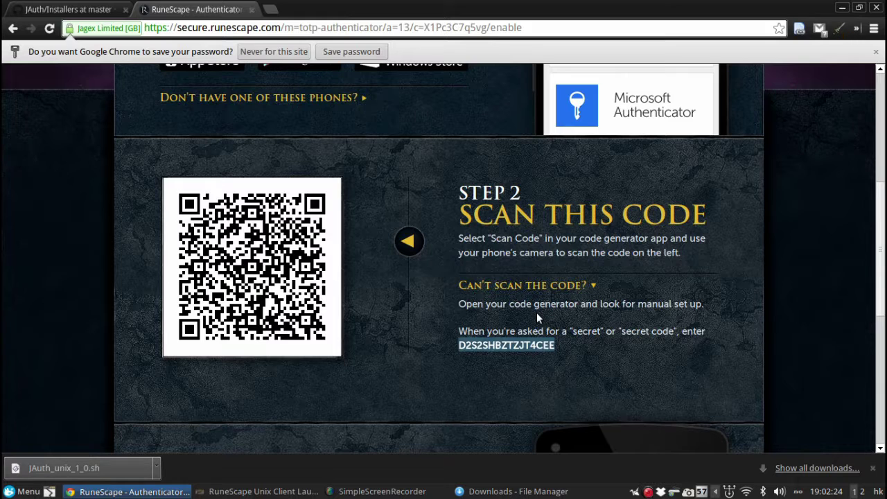
- Bring up Step 3 of the Authenticator page and launch the installed JAuth application
scroll(266, 313, "down", 3)
scroll(266, 314, "down", 2)
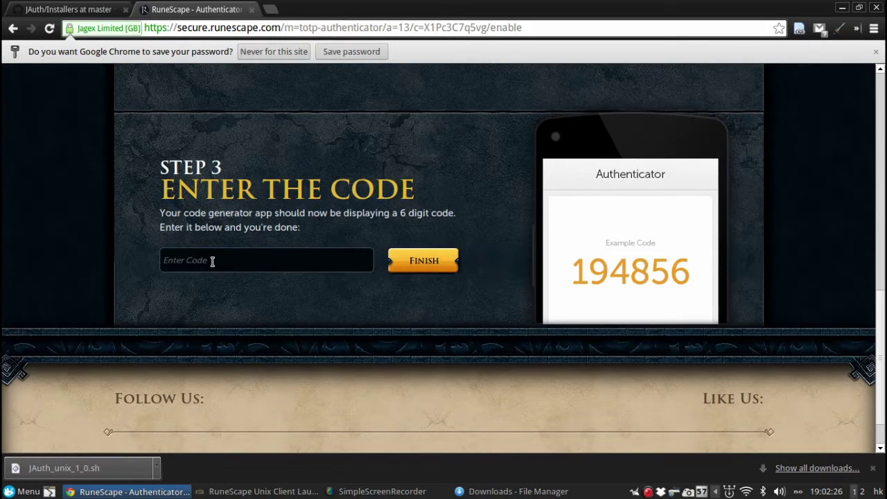
left_click(31, 493)
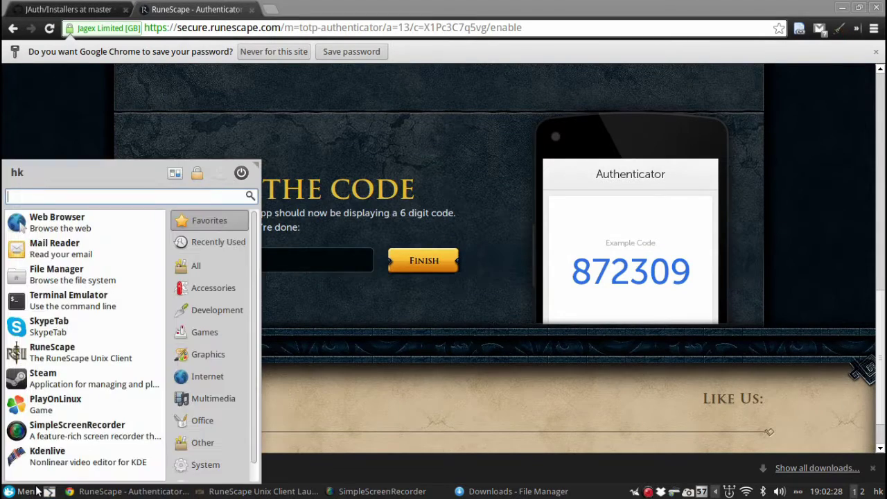
type("j")
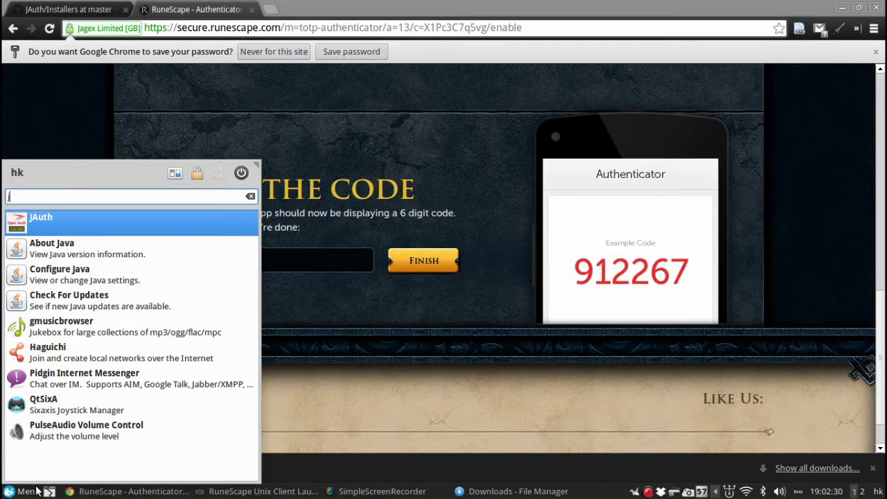
left_click(67, 215)
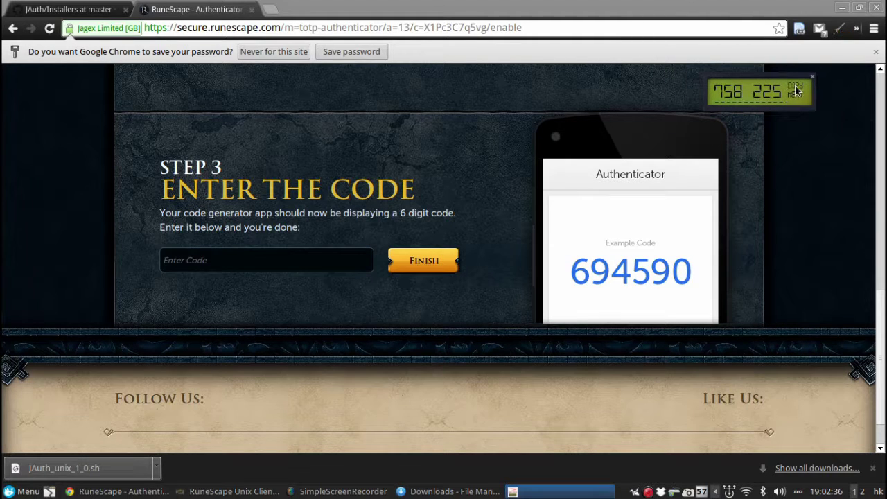
- Enter the six-digit verification code from JAuth in the Authenticator page's code field and finish the setup
left_click(291, 262)
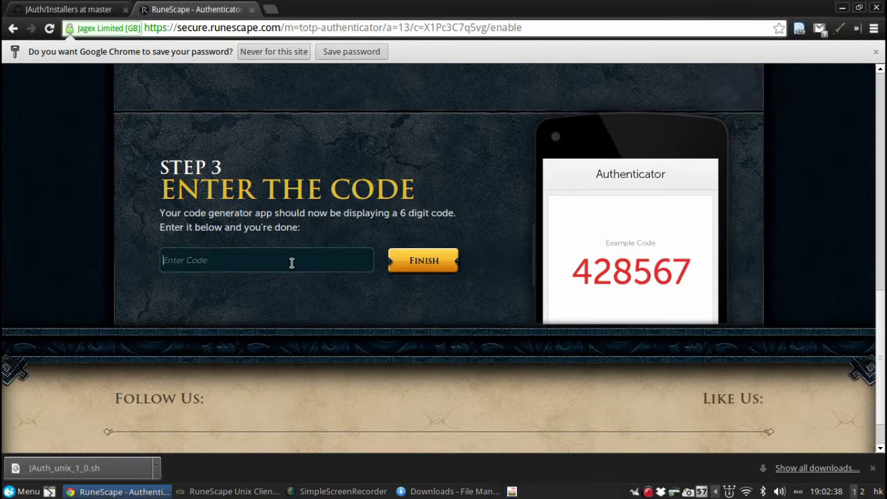
key("ctrl+v")
left_click(416, 266)
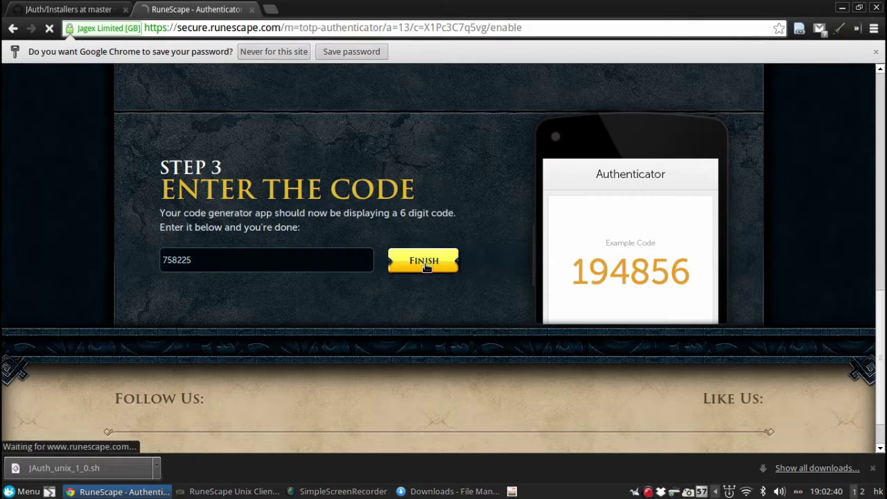